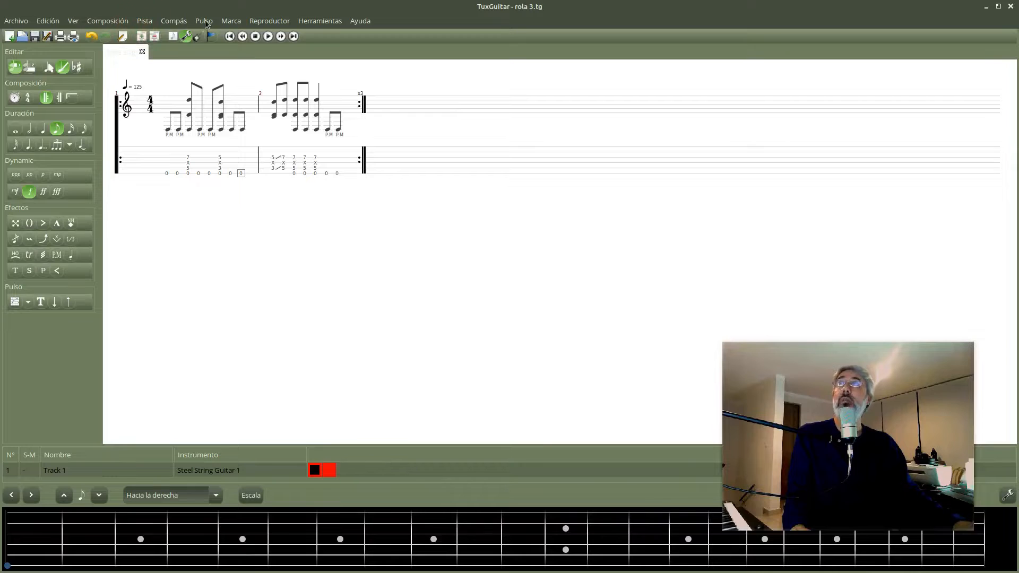
Add a second track and choose the four-string E A D G preset as its tuning.
left_click(144, 24)
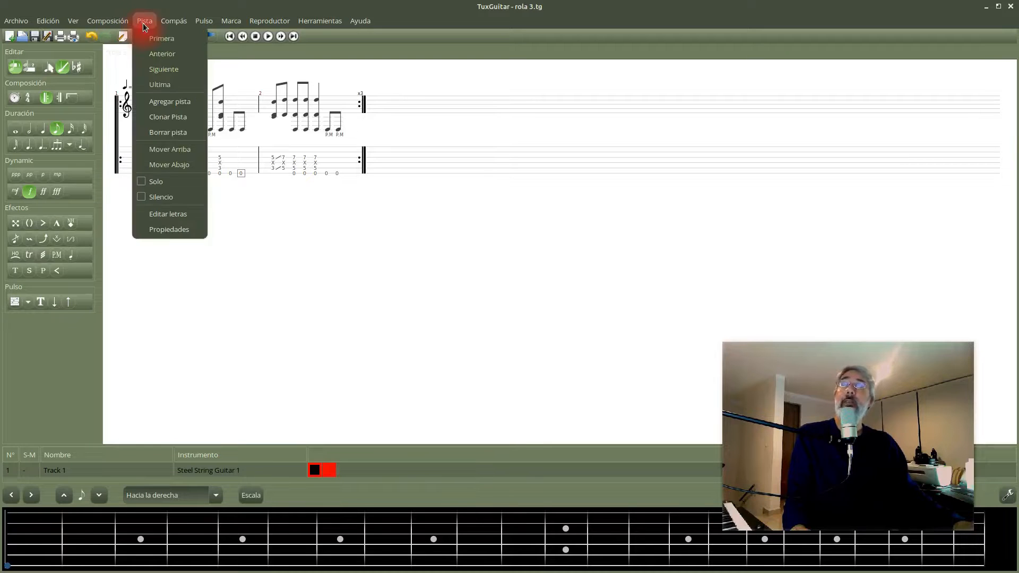
left_click(175, 101)
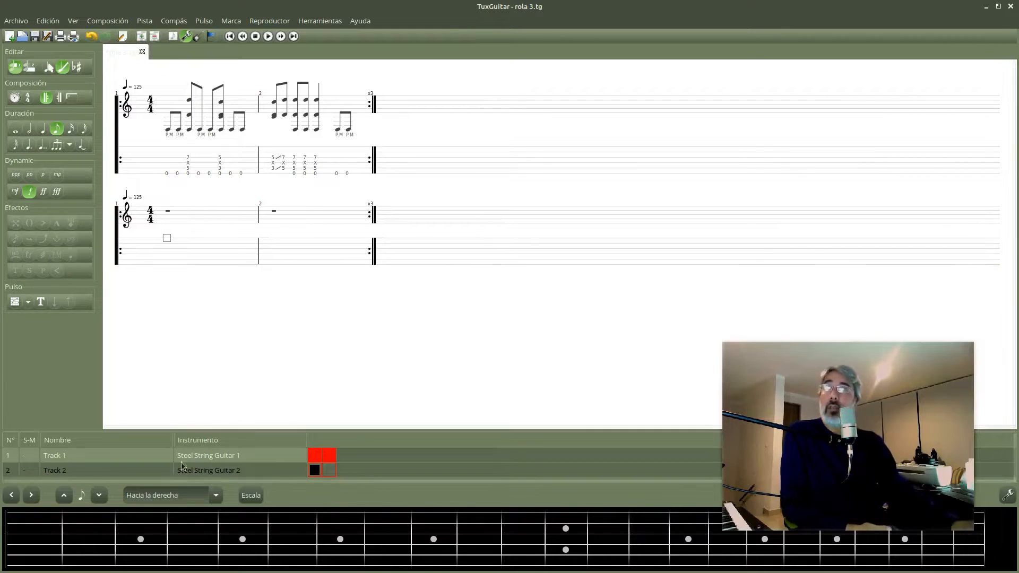
double_click(229, 473)
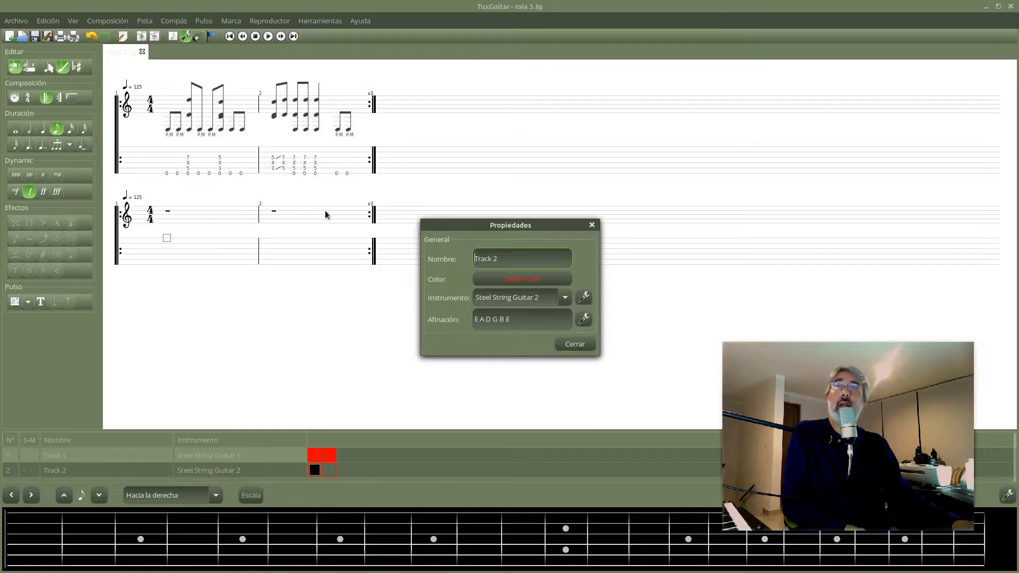
left_click(582, 321)
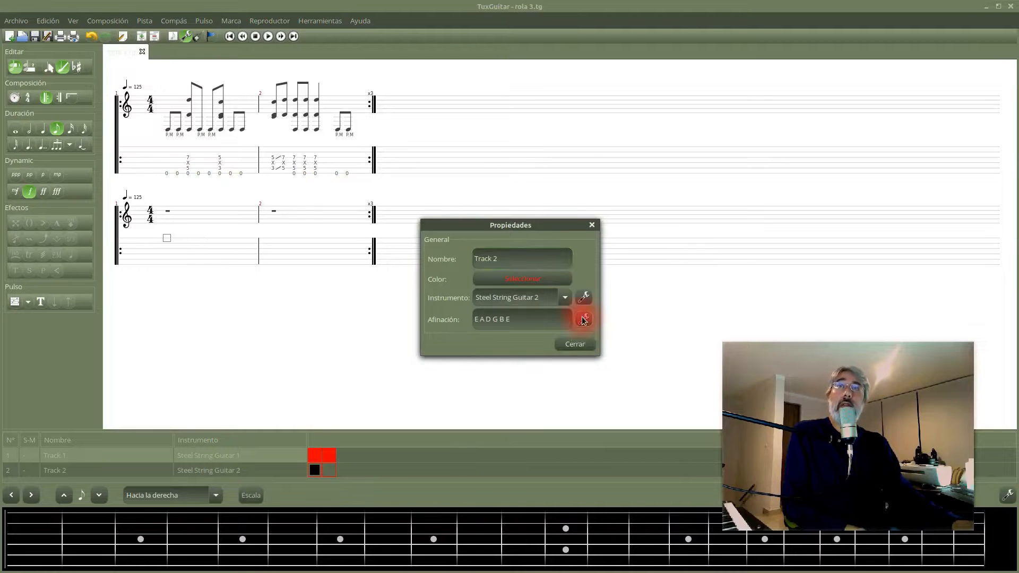
left_click(479, 225)
left_click(509, 270)
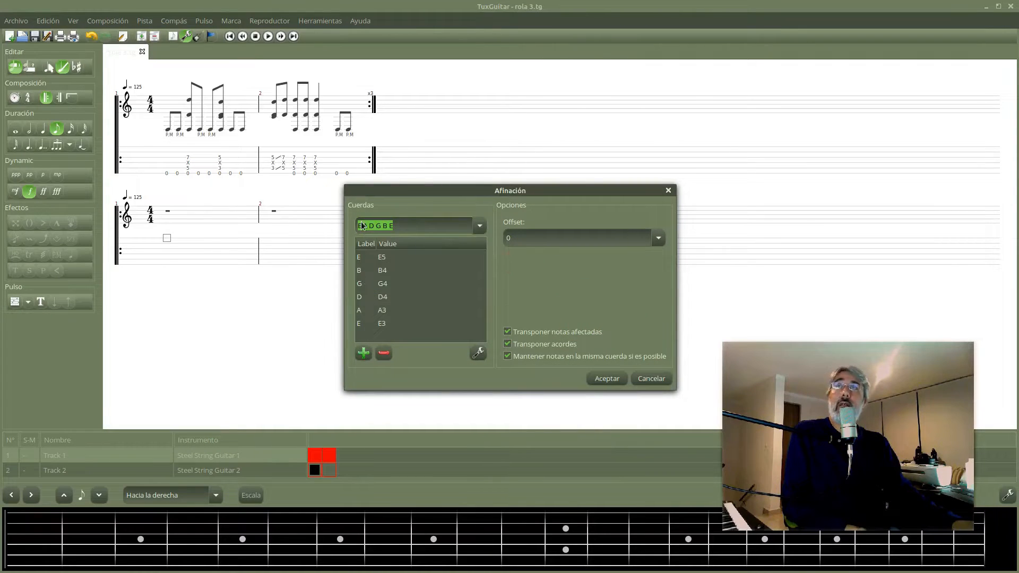
left_click(481, 228)
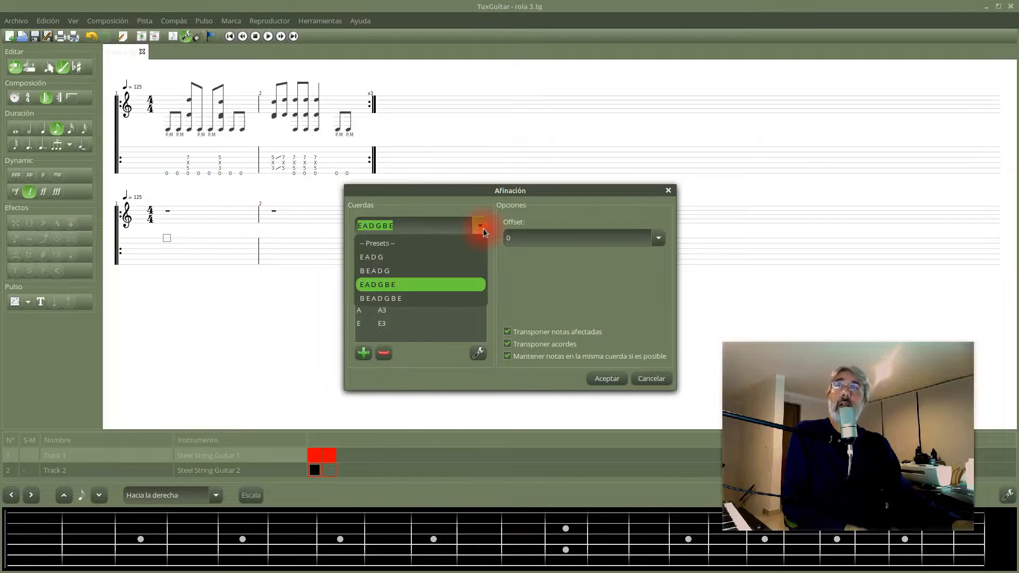
left_click(380, 259)
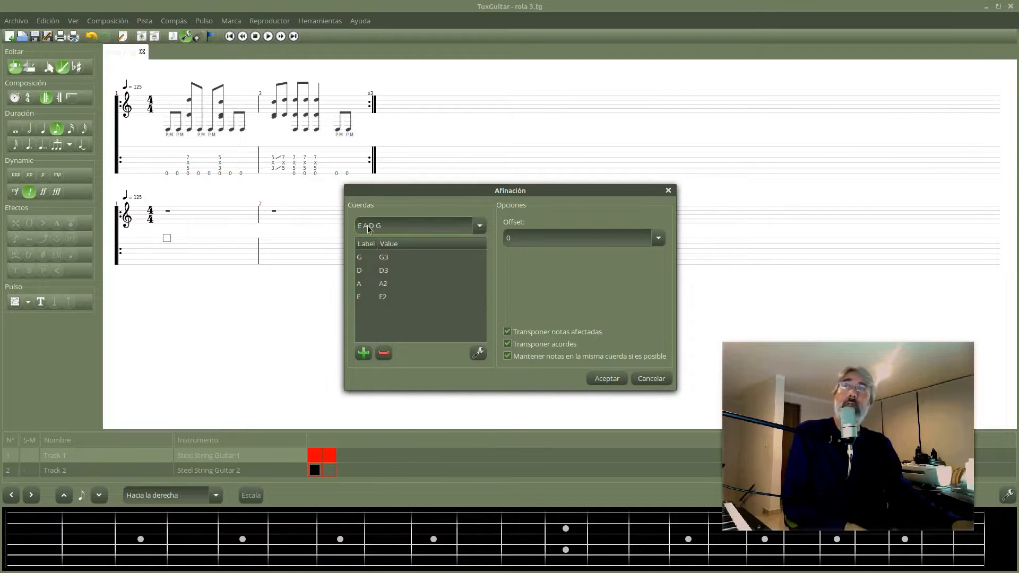
Retune Track 2's lowest string to D2, then accept the tuning and close the track properties.
left_click(384, 298)
left_click(475, 355)
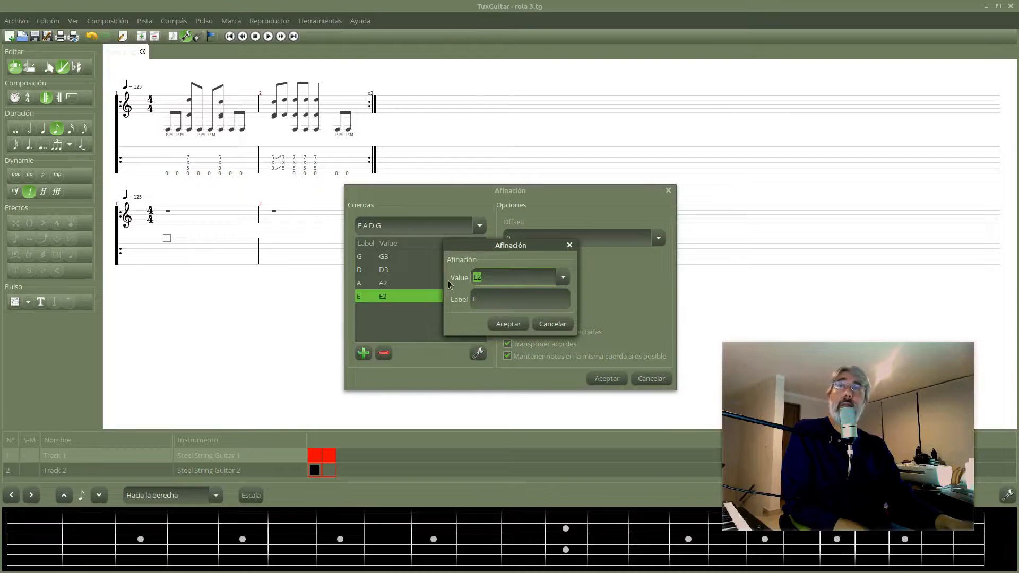
left_click(562, 277)
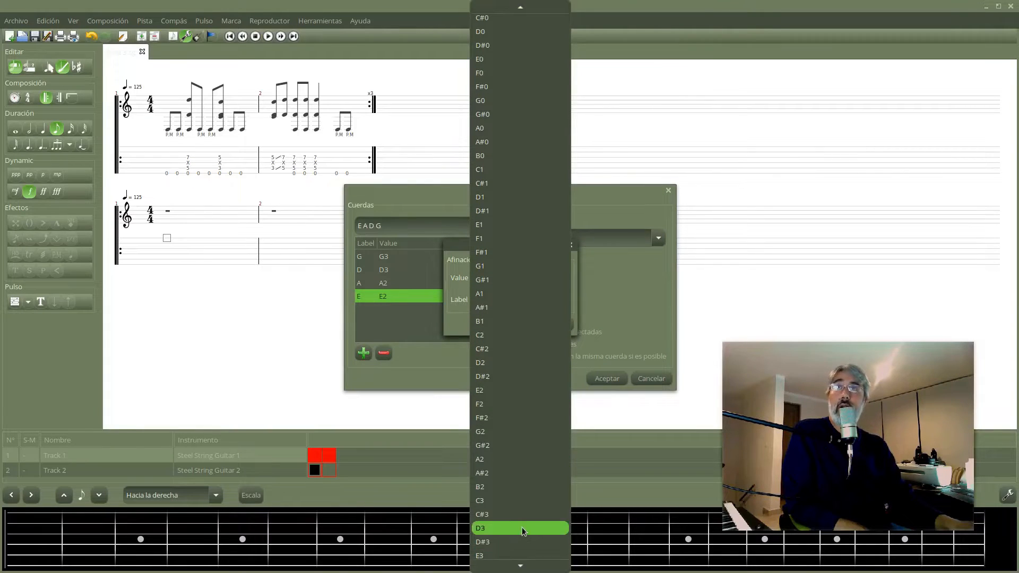
left_click(521, 527)
left_click(563, 277)
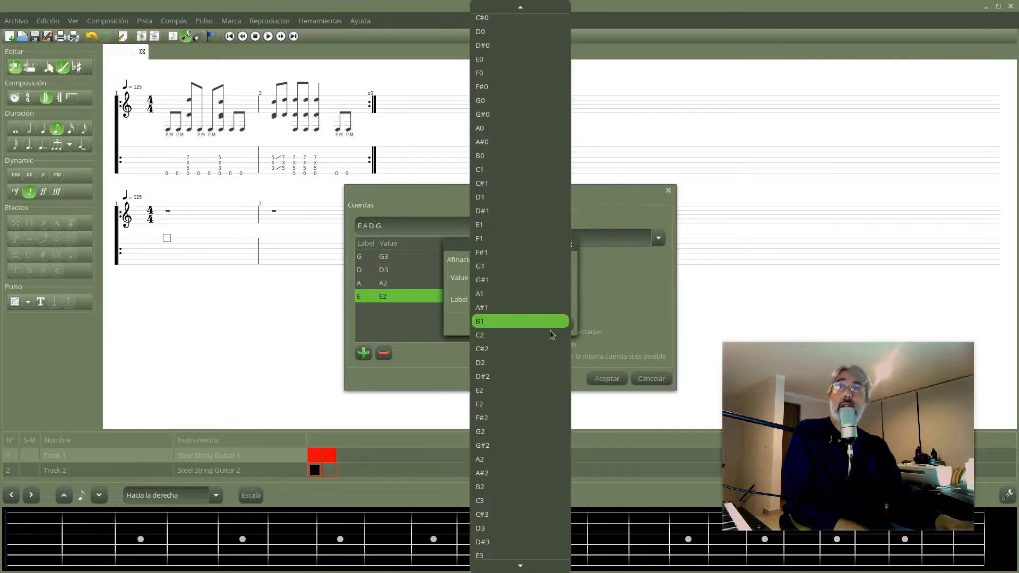
scroll(537, 363, "up", 2)
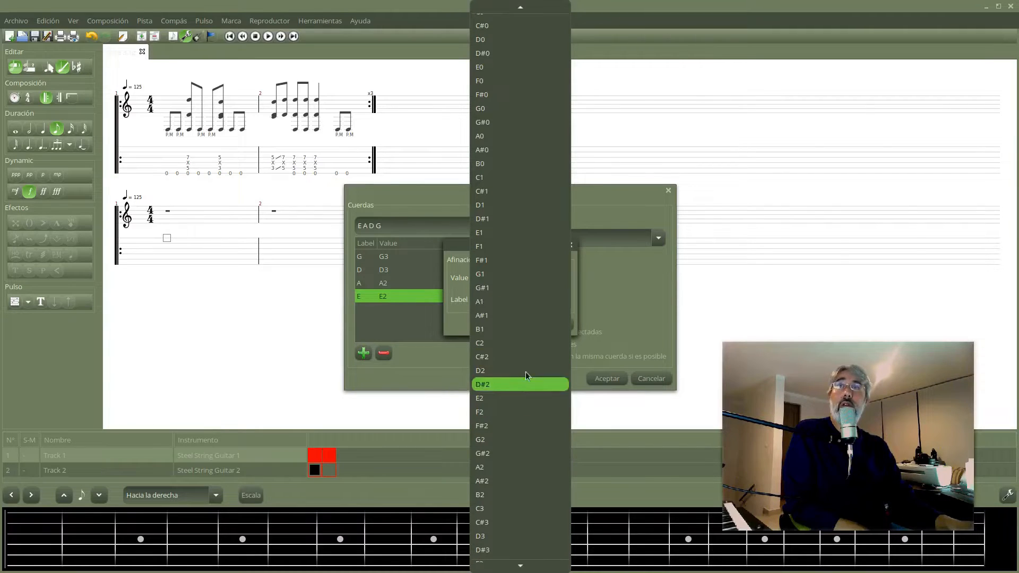
left_click(531, 371)
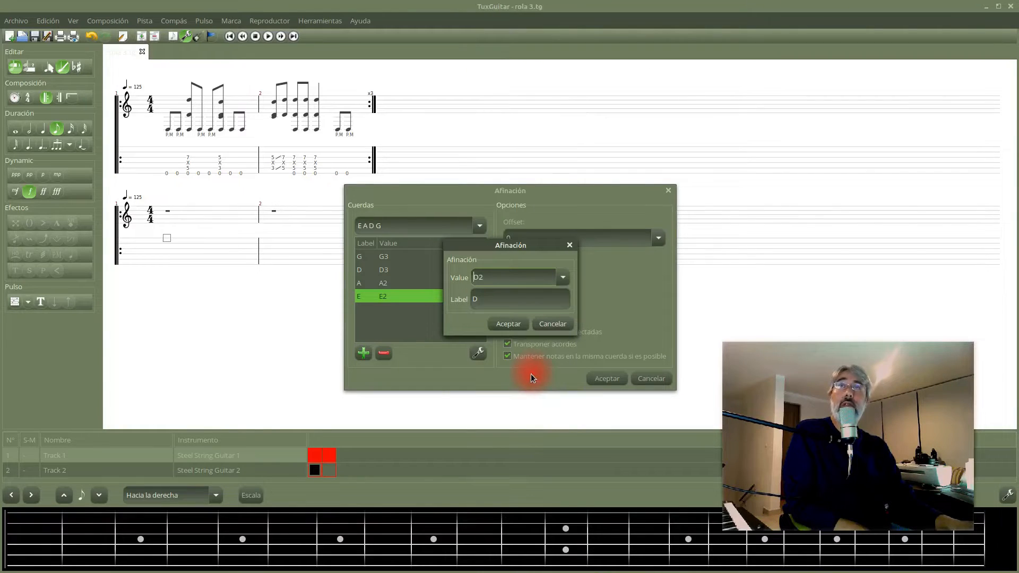
left_click(508, 323)
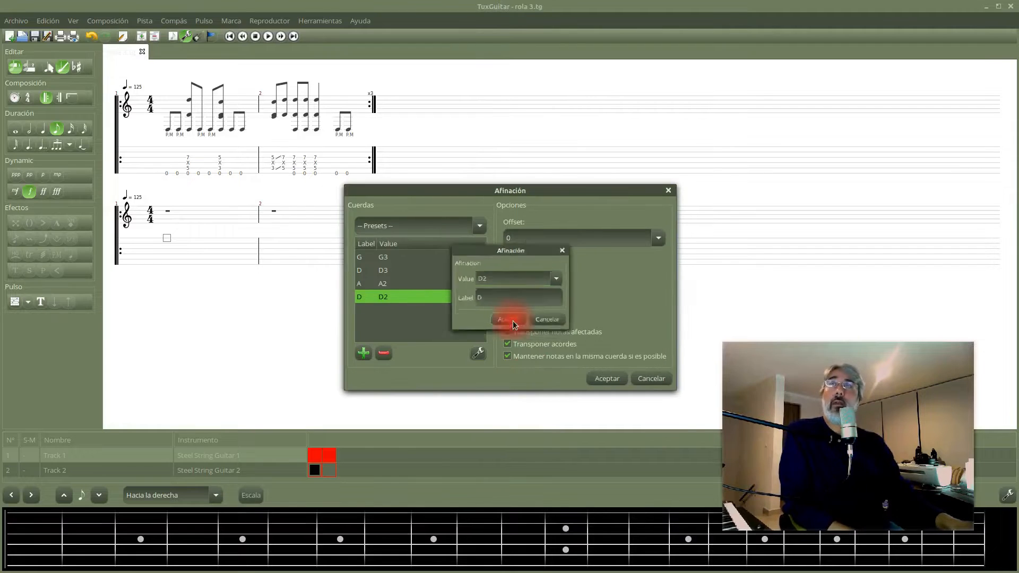
left_click(610, 379)
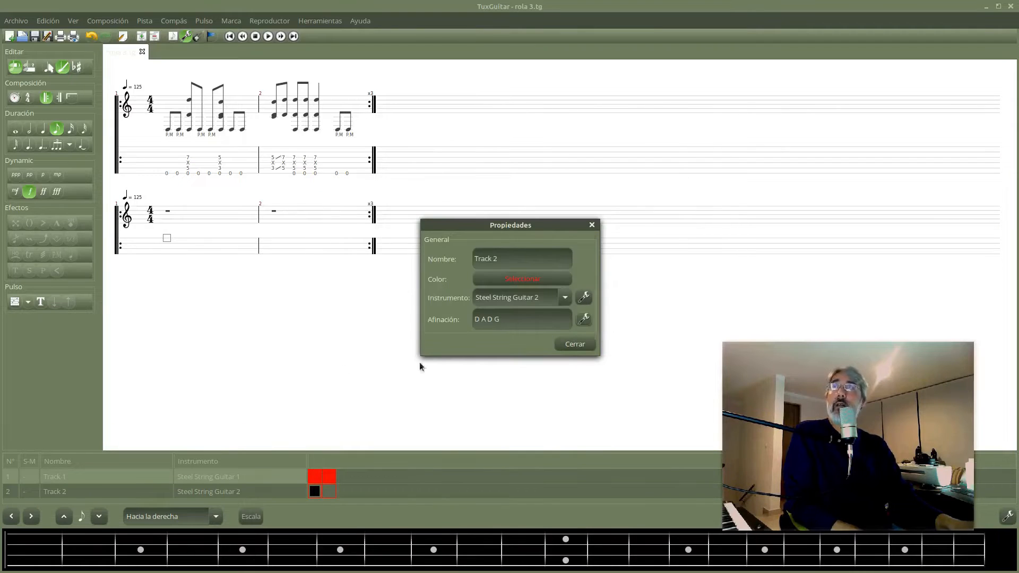
left_click(576, 345)
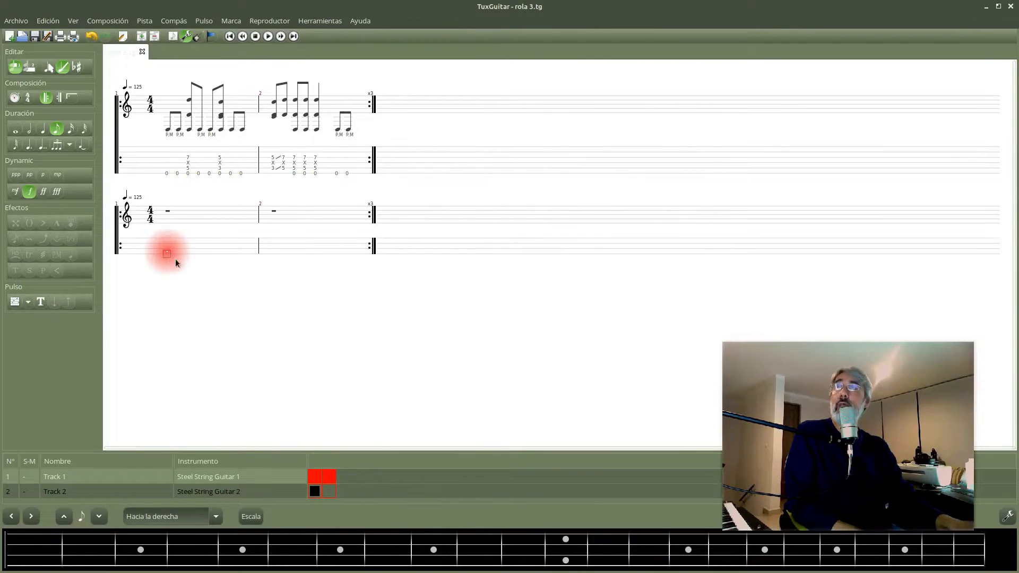
Enter eight open-string eighth notes (fret 0) on the lowest string of Track 2's first measure.
key("0")
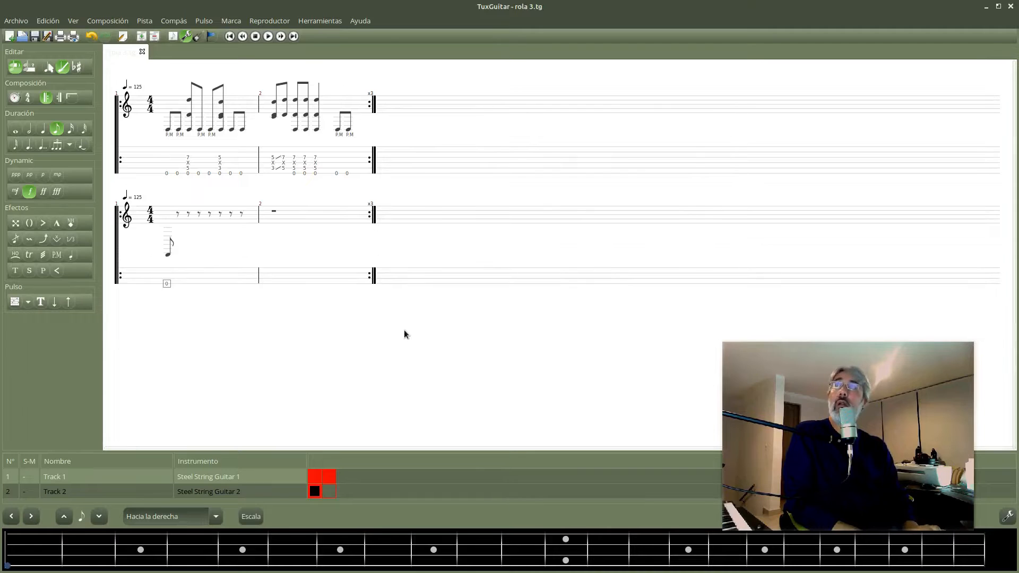
key("Right")
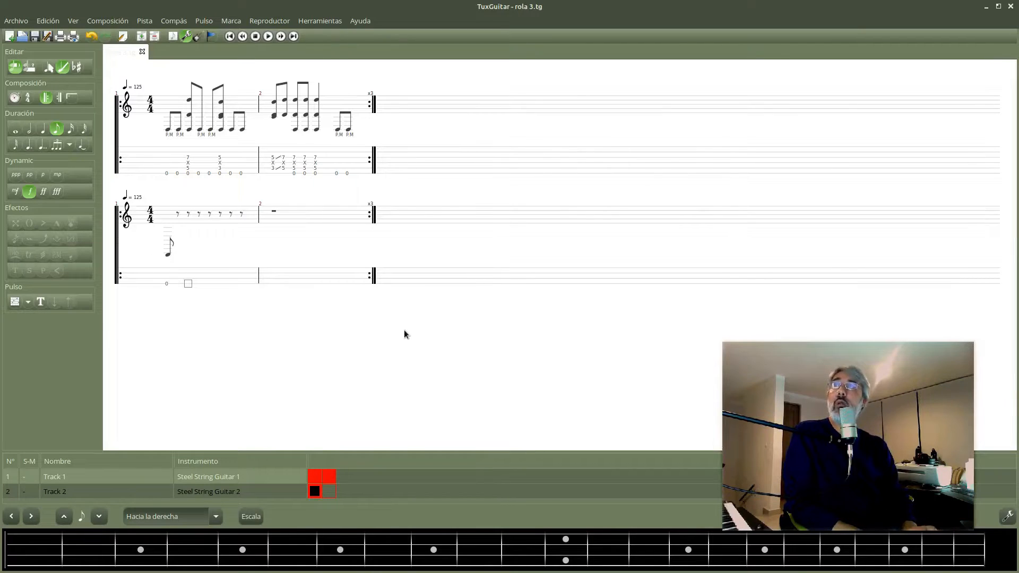
key("0")
key("Right")
key("0")
key("Right")
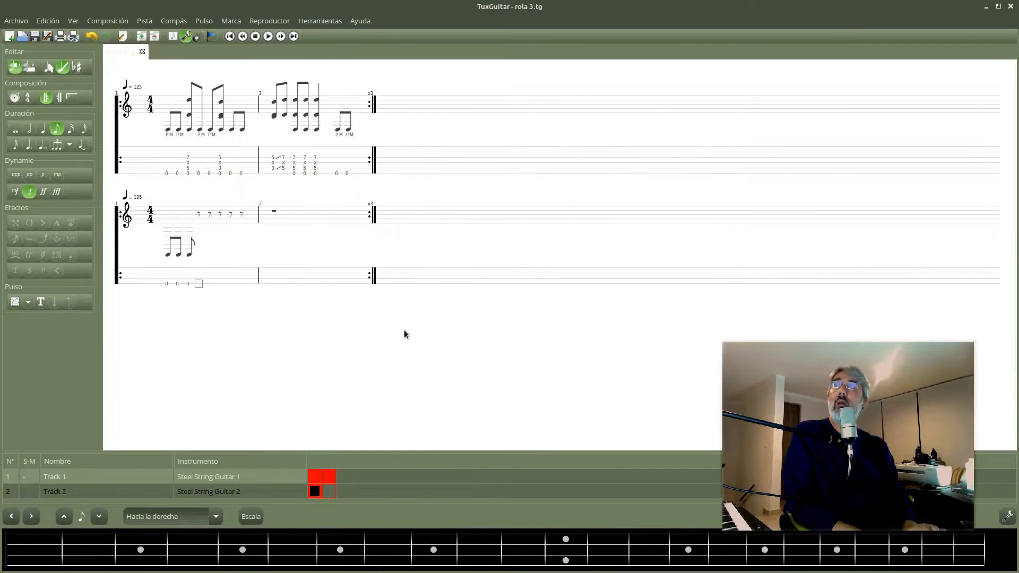
key("0")
key("Right")
key("0")
key("Right")
key("0")
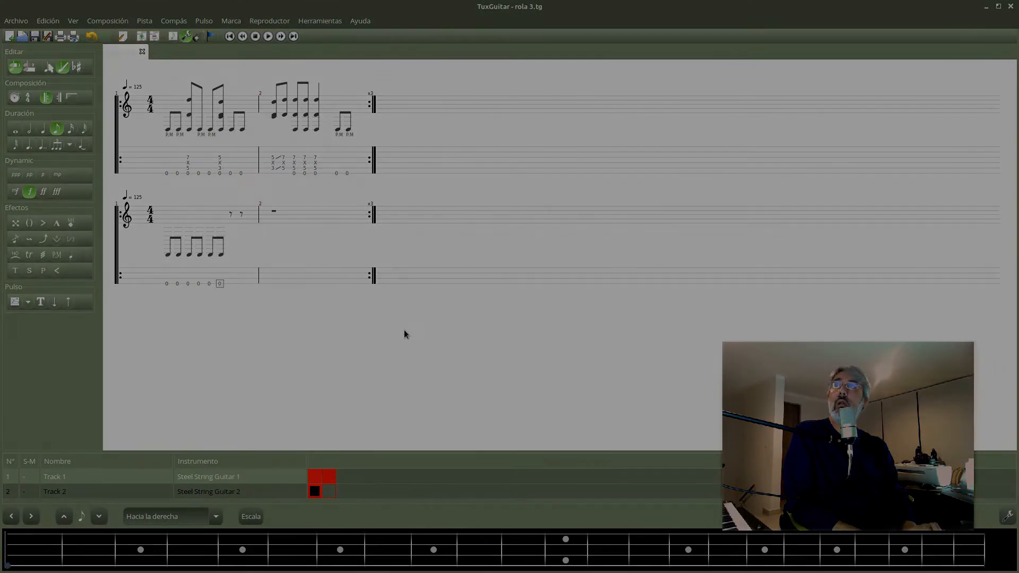
key("Right")
key("0")
key("Right")
key("0")
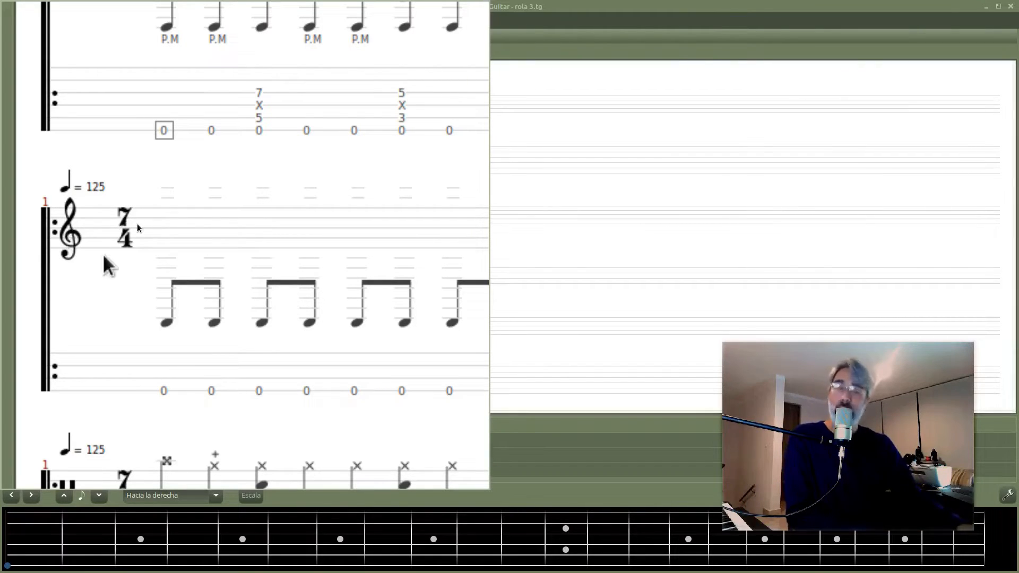
Set the clef of the second track to Bass, applied through to the end.
right_click(64, 222)
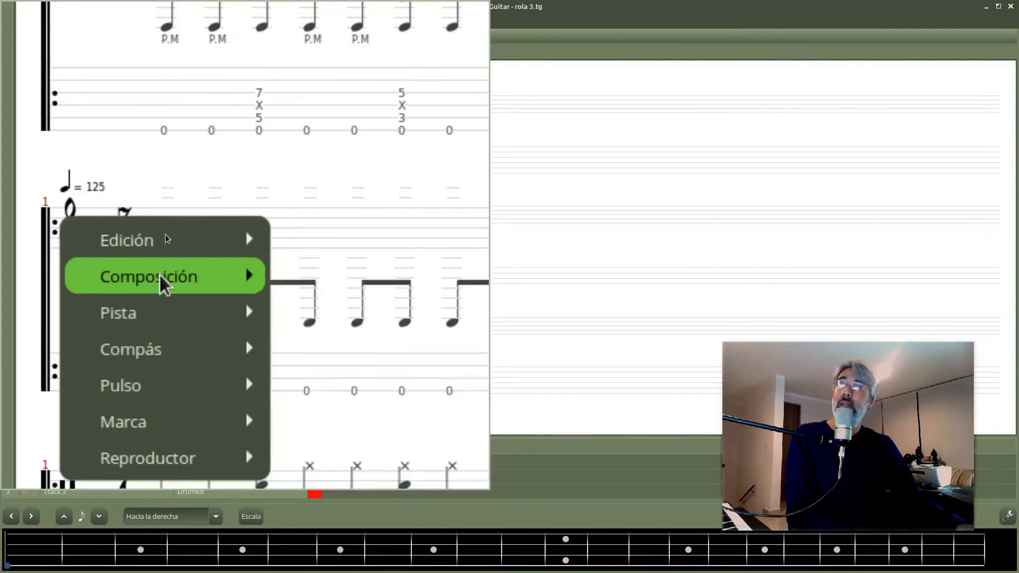
mouse_move(163, 283)
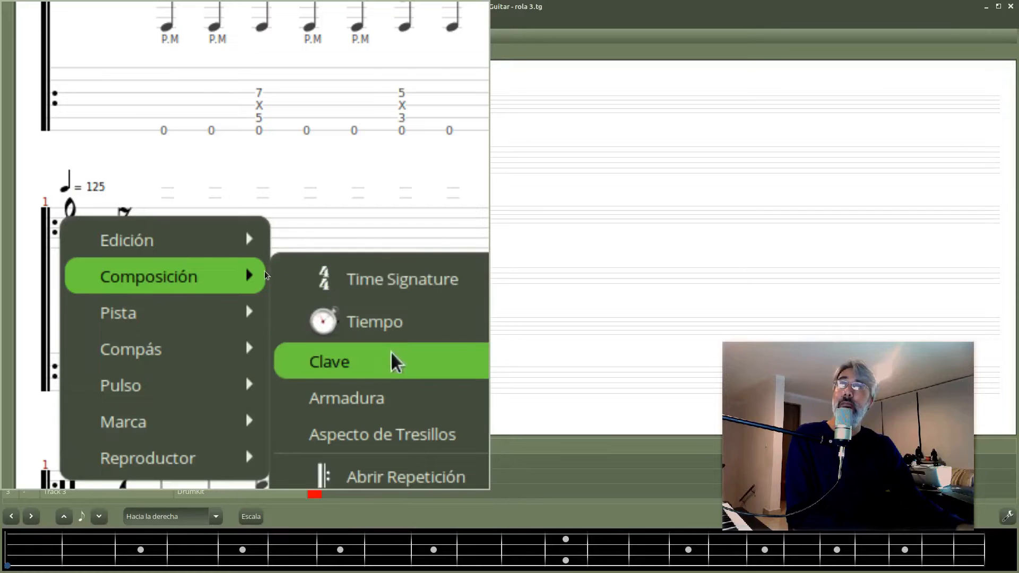
left_click(417, 361)
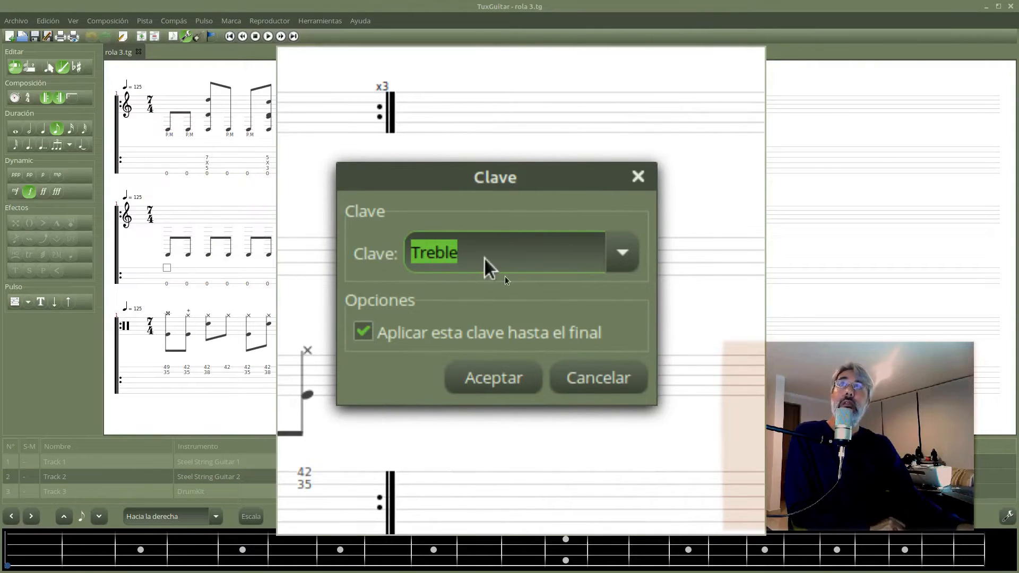
left_click(455, 260)
left_click(626, 253)
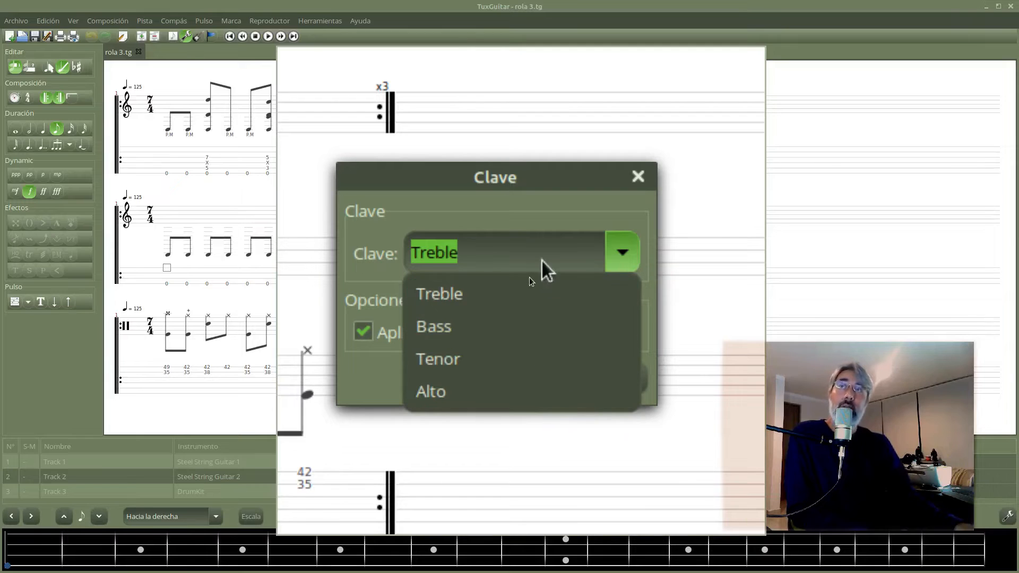
left_click(542, 332)
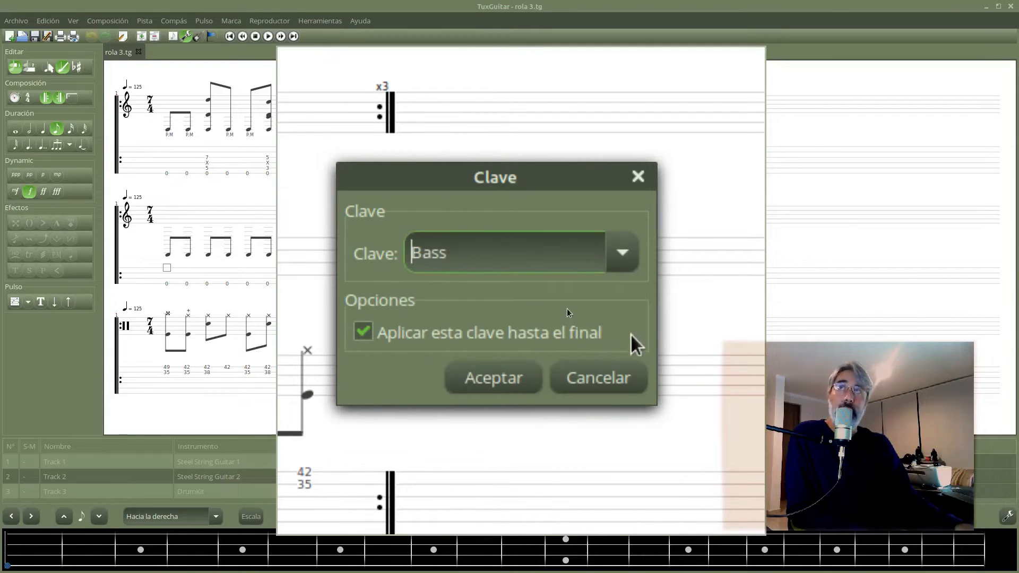
left_click(363, 331)
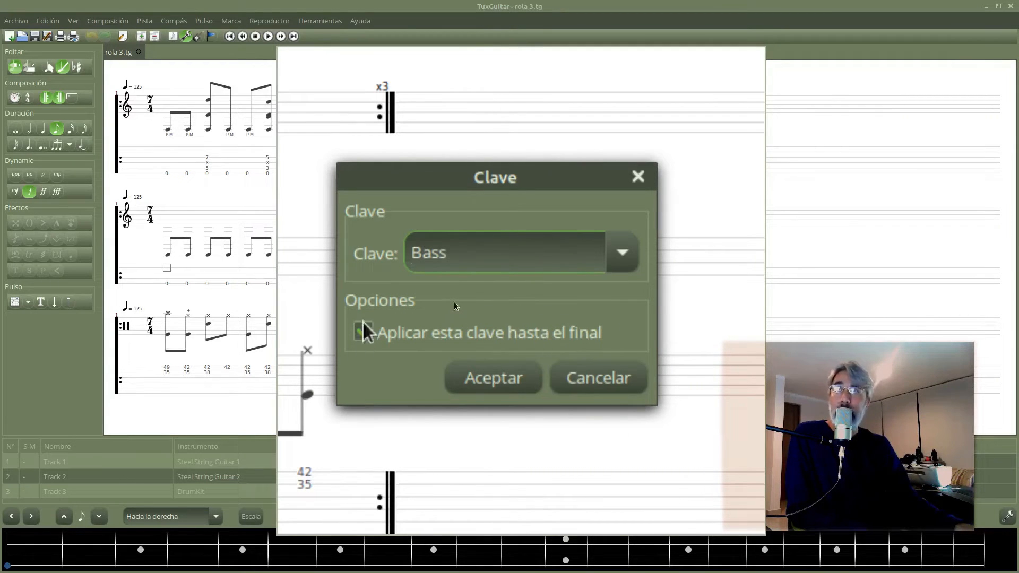
left_click(363, 332)
left_click(509, 378)
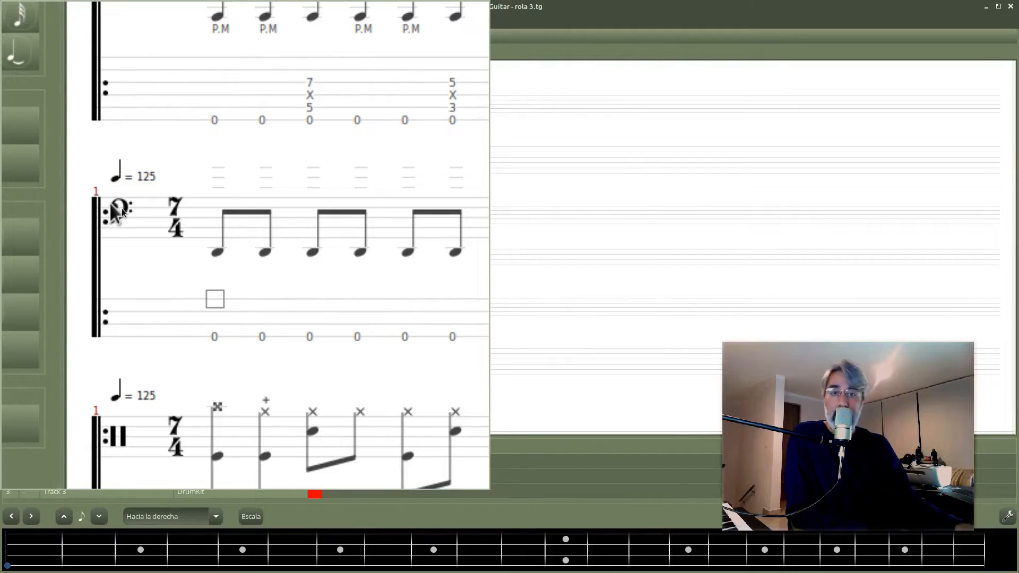
Set the bass track, Track 2, to solo.
right_click(236, 258)
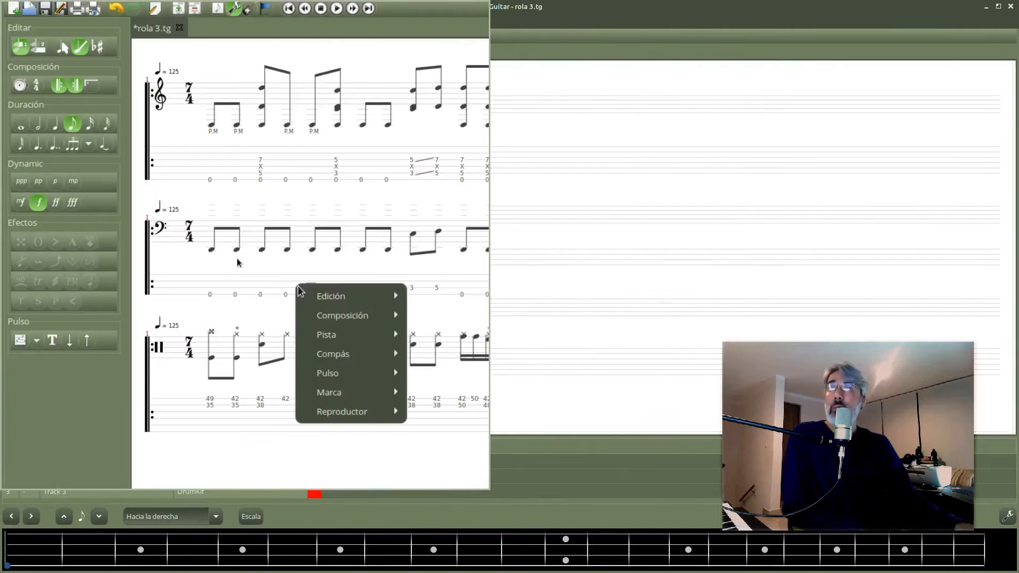
mouse_move(337, 333)
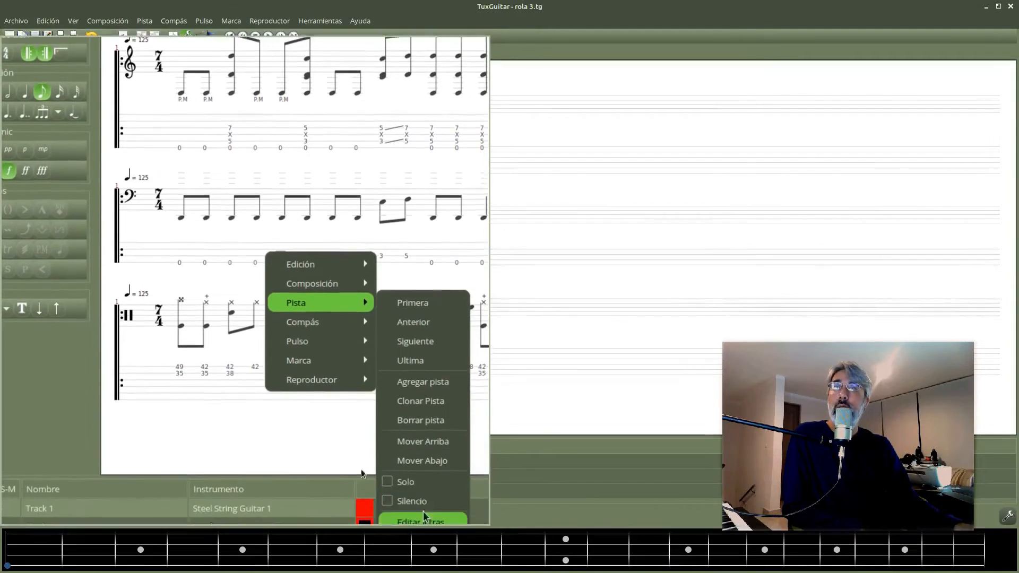
left_click(387, 479)
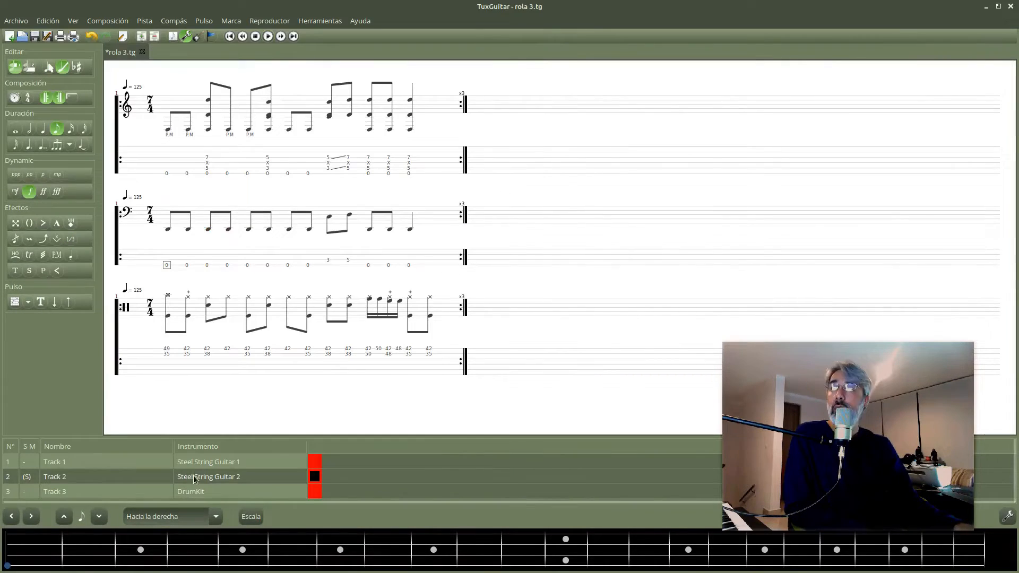
Set the sound of Track 2's instrument, Steel String Guitar 2, to Acoustic Bass, close its settings, and play the song.
double_click(194, 476)
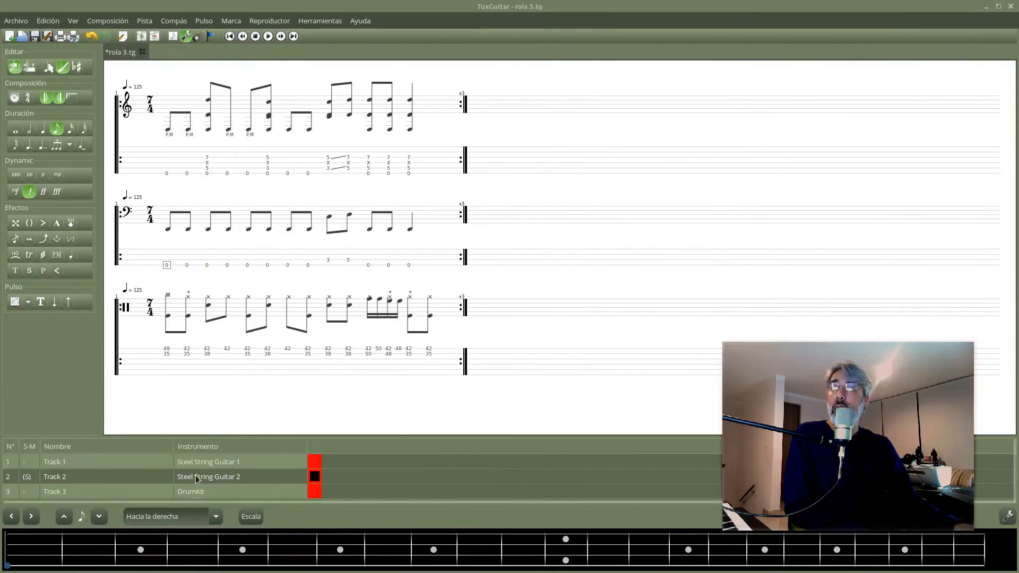
left_click_drag(535, 229, 593, 183)
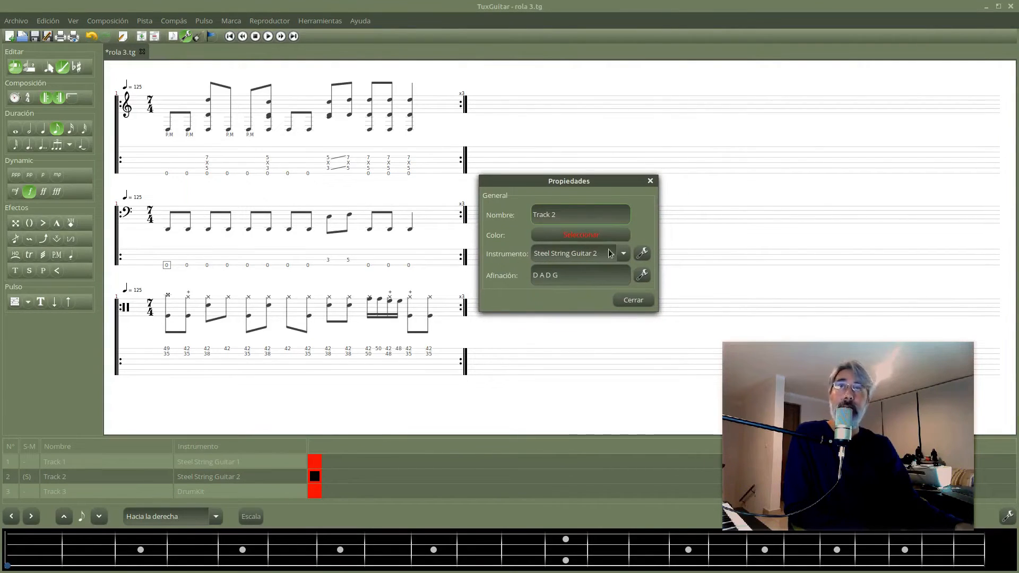
left_click(640, 253)
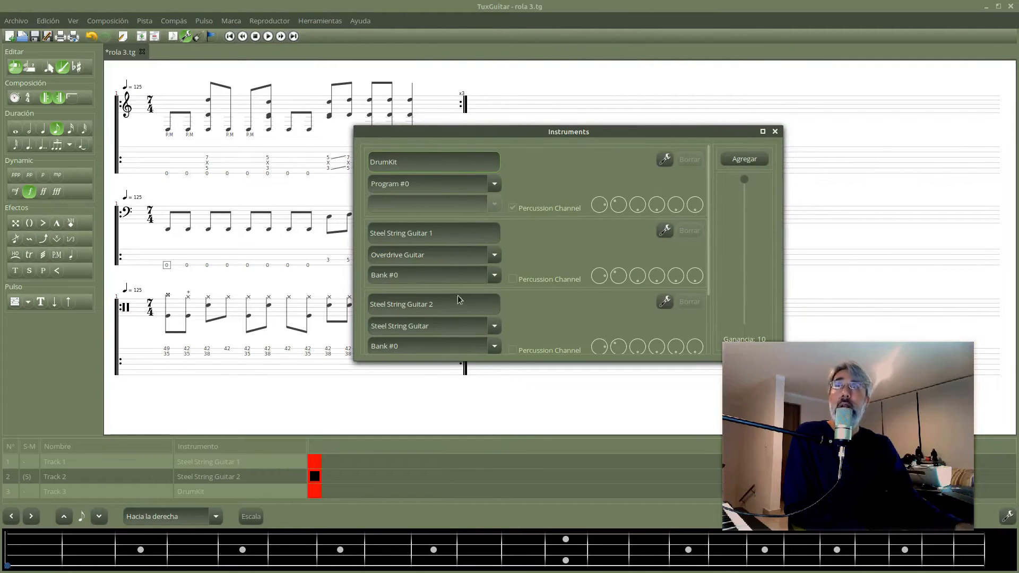
scroll(497, 326, "down", 2)
scroll(497, 326, "up", 1)
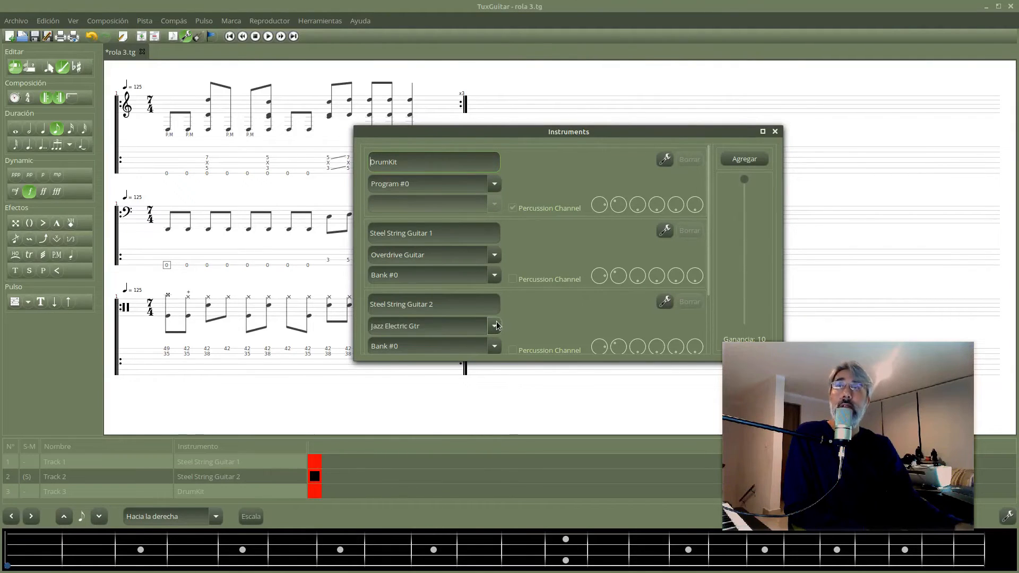
left_click(496, 325)
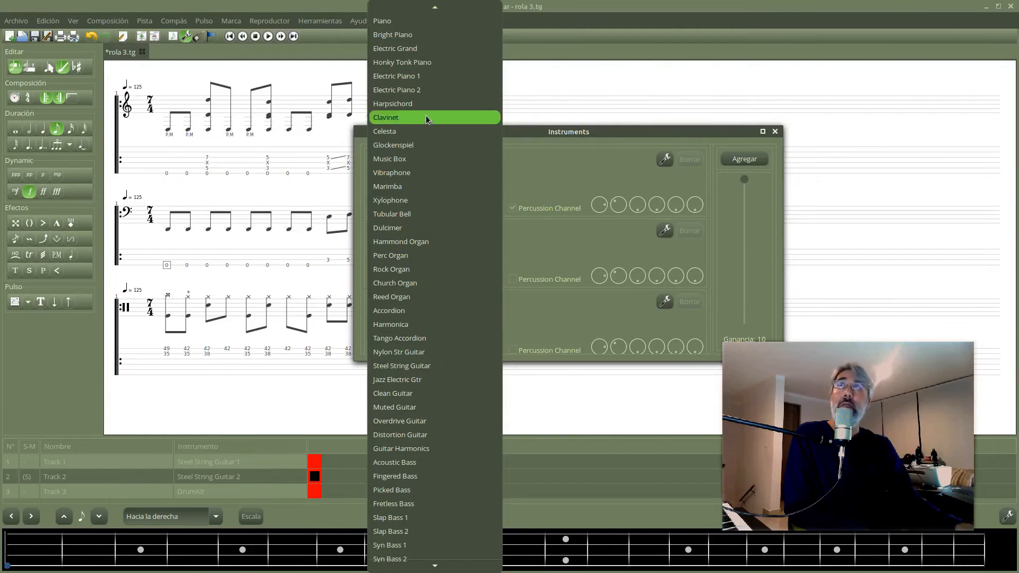
scroll(437, 213, "down", 1)
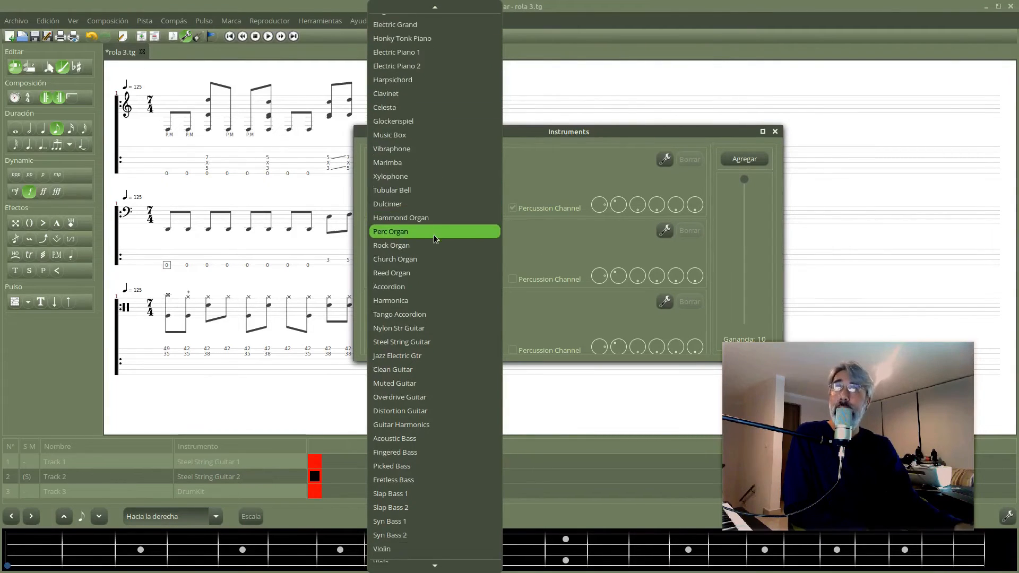
scroll(434, 238, "down", 3)
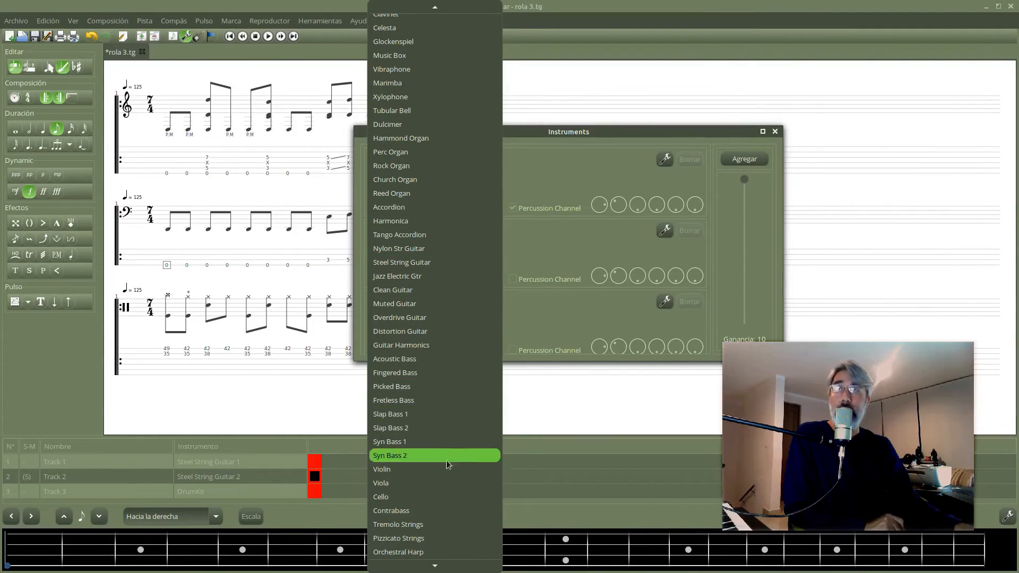
left_click(437, 359)
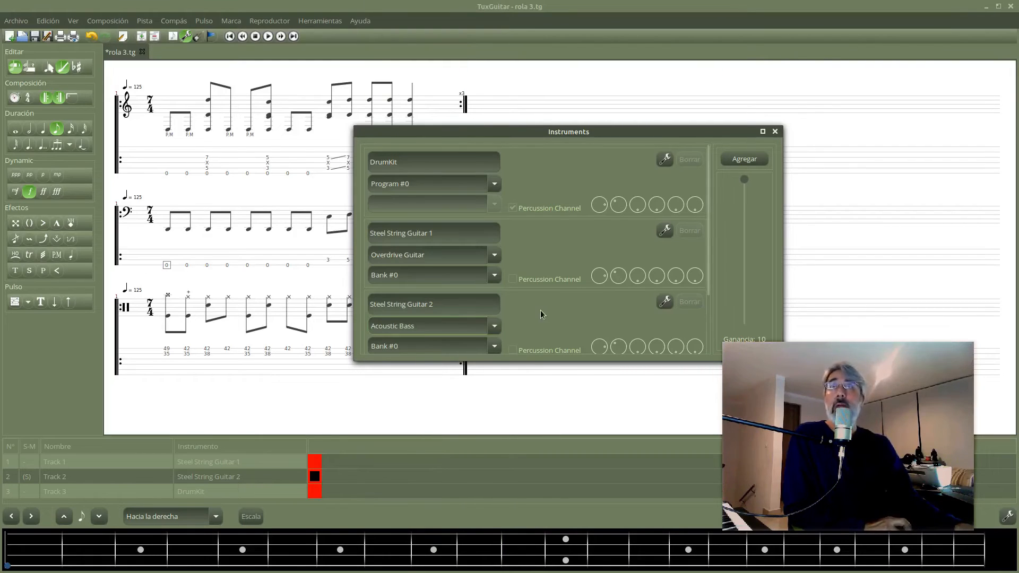
left_click(774, 133)
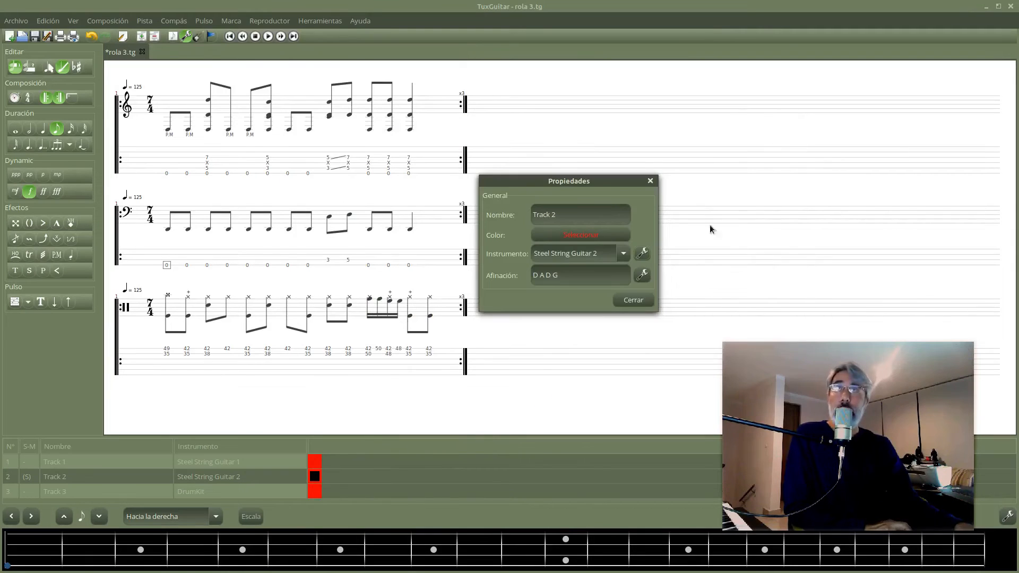
left_click(627, 302)
left_click(269, 37)
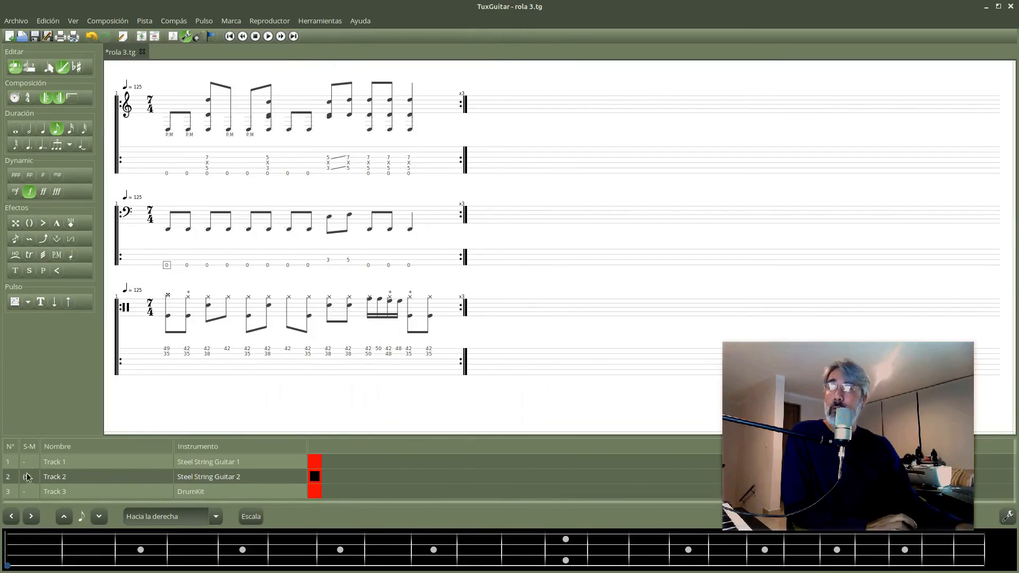
Open the instrument settings from Track 2's properties.
double_click(229, 478)
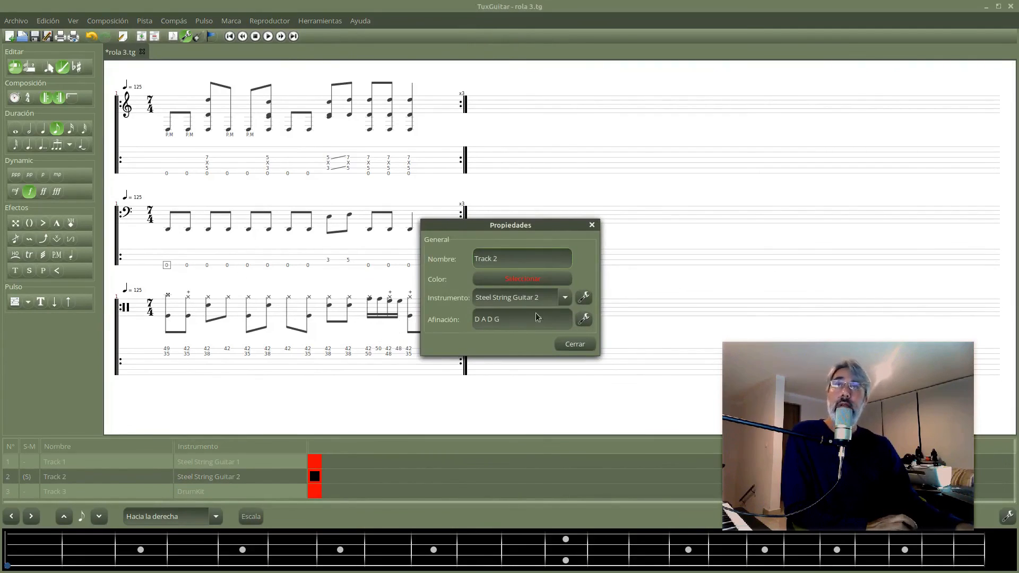
left_click(582, 298)
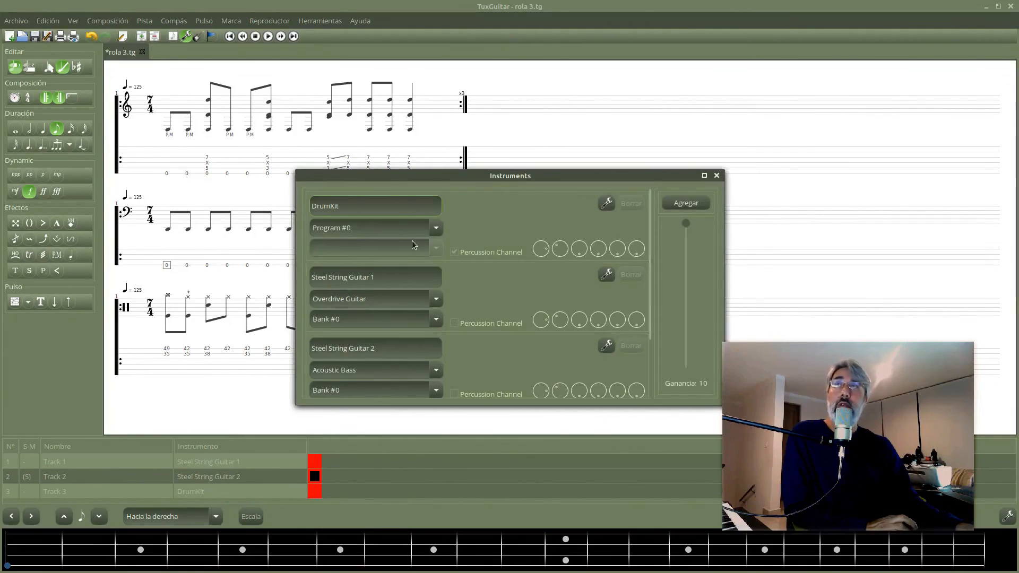